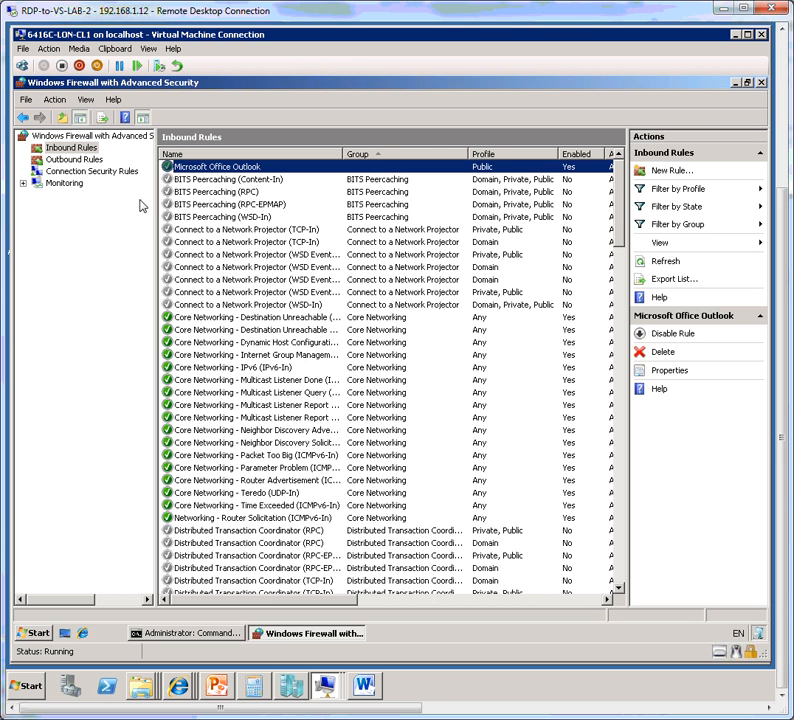
Start a new connection security rule and choose the Isolation rule type.
left_click(118, 174)
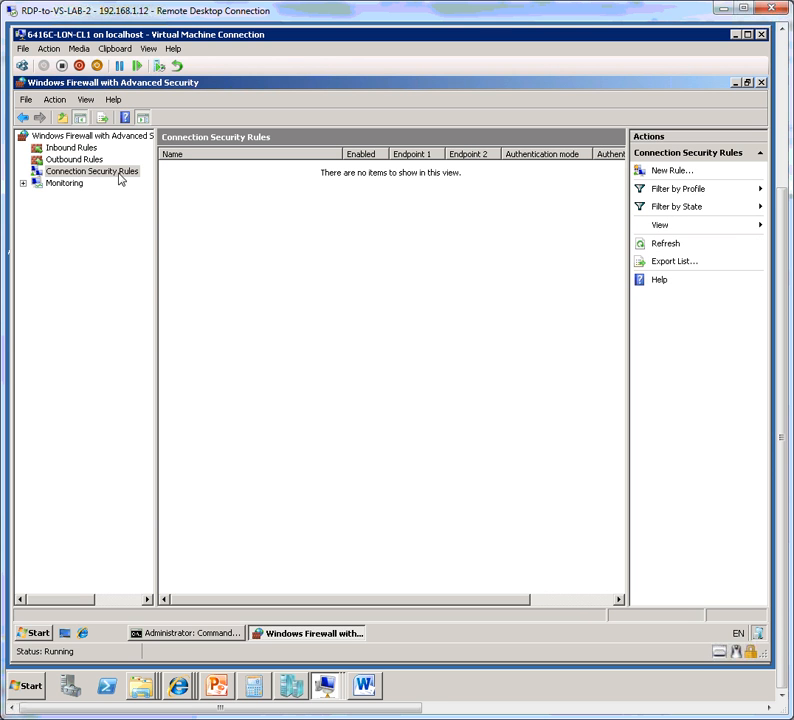
left_click_drag(156, 209, 181, 211)
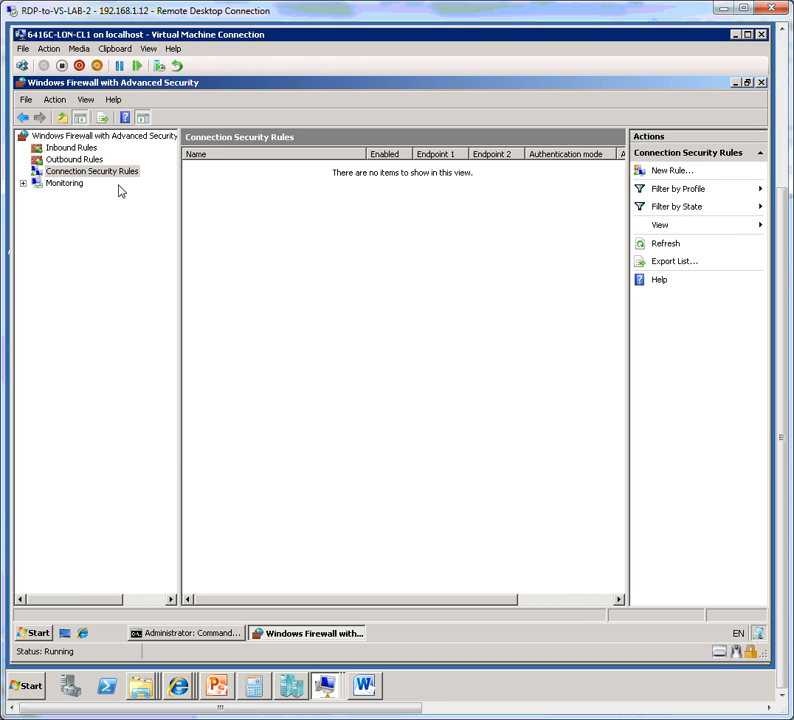
left_click(111, 177)
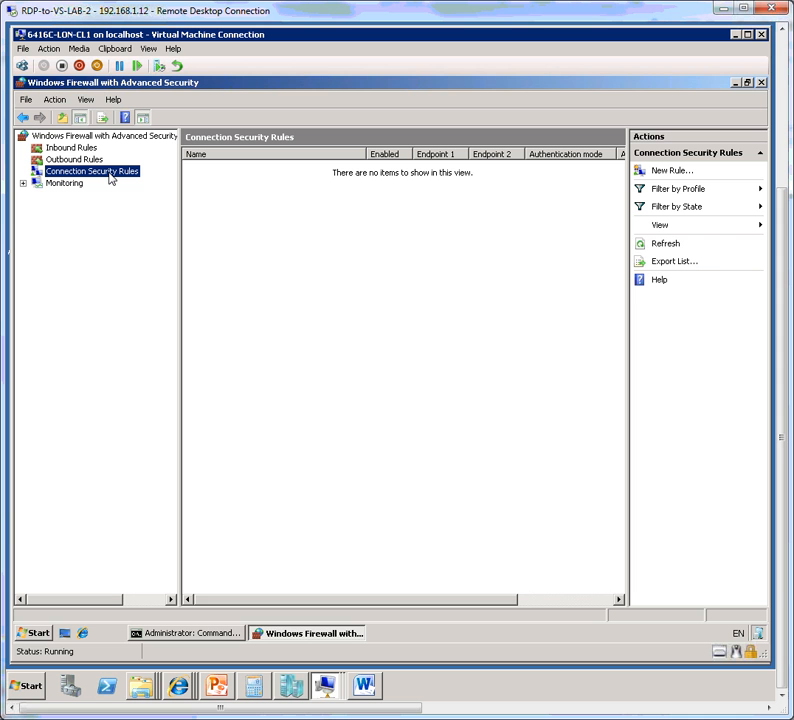
left_click(672, 171)
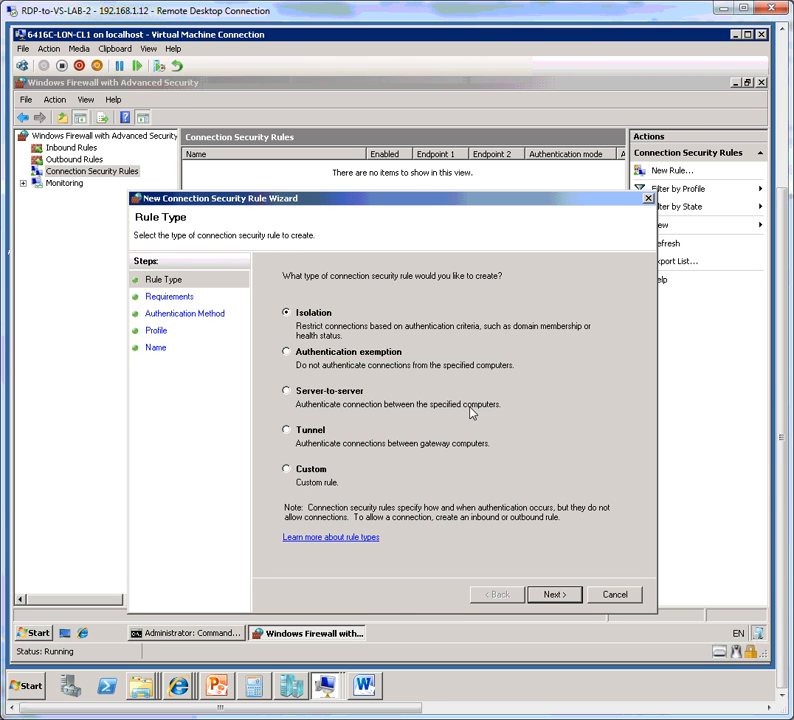
left_click(551, 596)
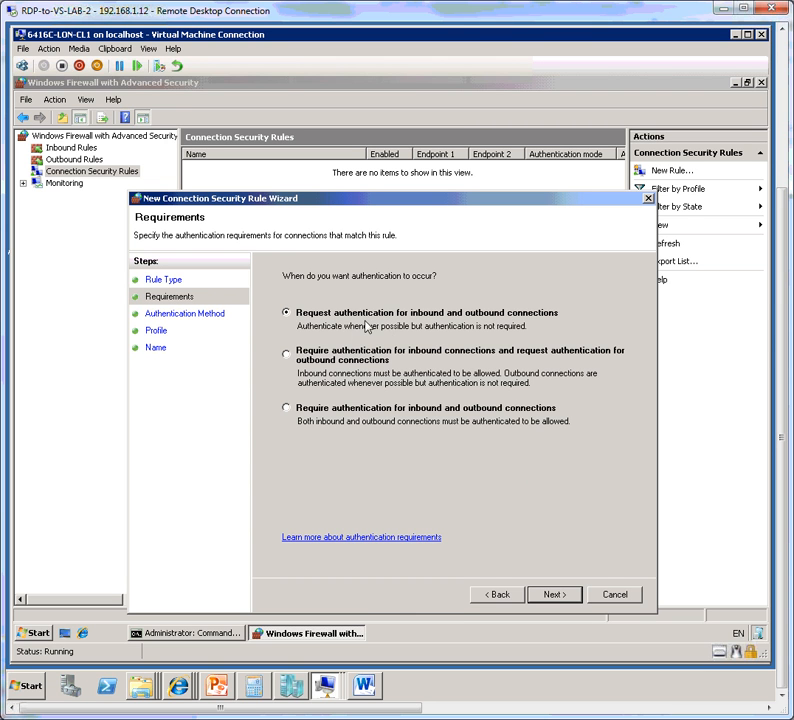
Make the rule request authentication for inbound and outbound connections, using Computer (Kerberos V5) as the authentication method.
left_click(297, 366)
left_click(311, 316)
left_click(311, 411)
left_click(305, 315)
left_click(553, 594)
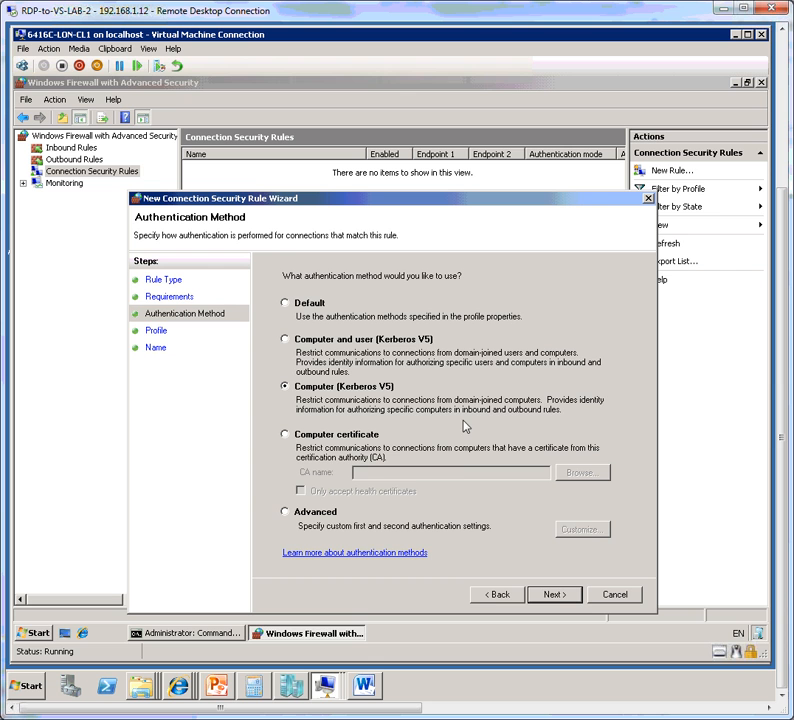
left_click(552, 595)
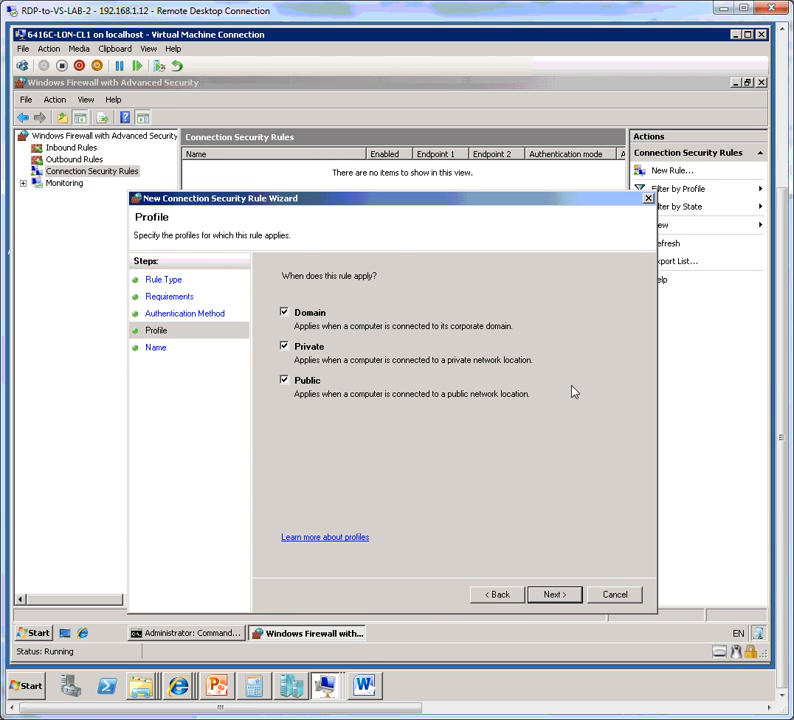
Apply the rule only to the Domain profile, excluding the Private and Public profiles.
left_click(292, 350)
left_click(288, 383)
left_click(553, 594)
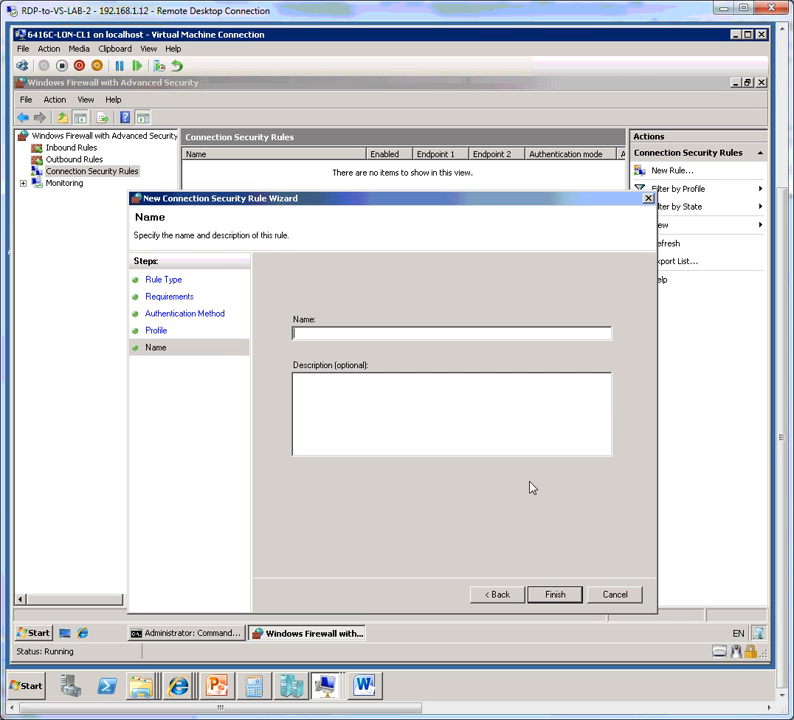
Name the rule Contoso Computers and finish creating it.
type("Contoso Computers")
left_click(555, 595)
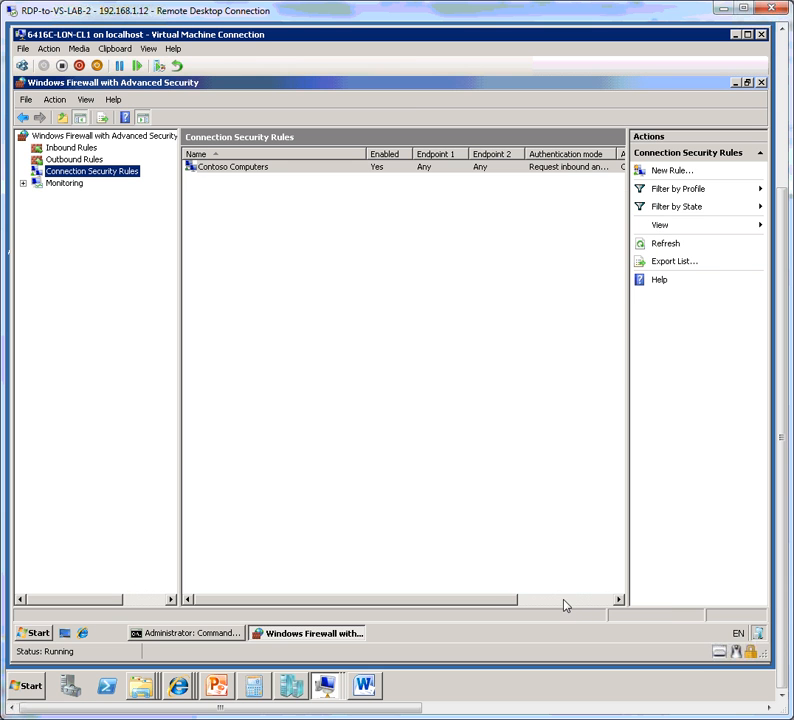
Restrict the Contoso Computers rule to the Remote access interface type and save its properties.
left_click(283, 172)
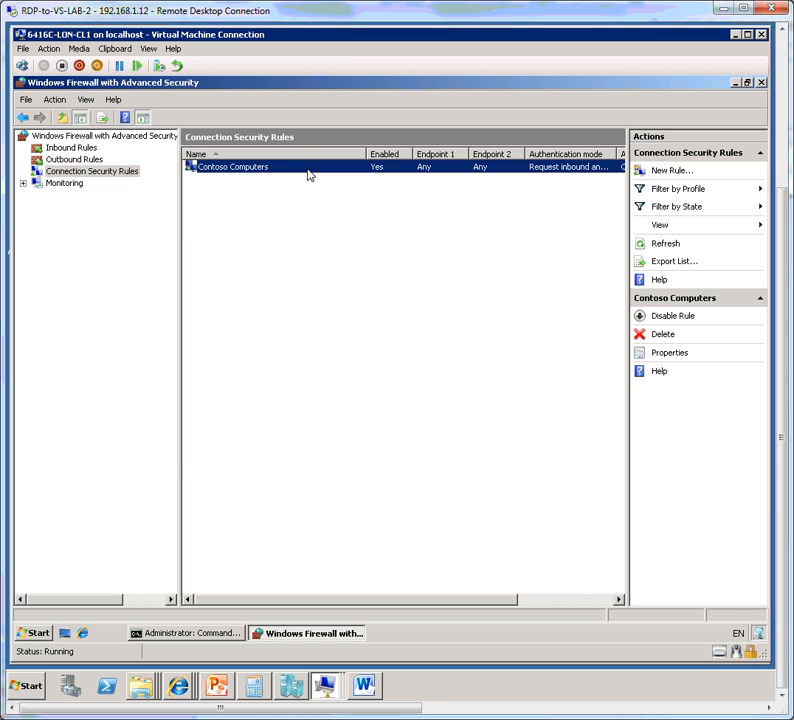
right_click(309, 174)
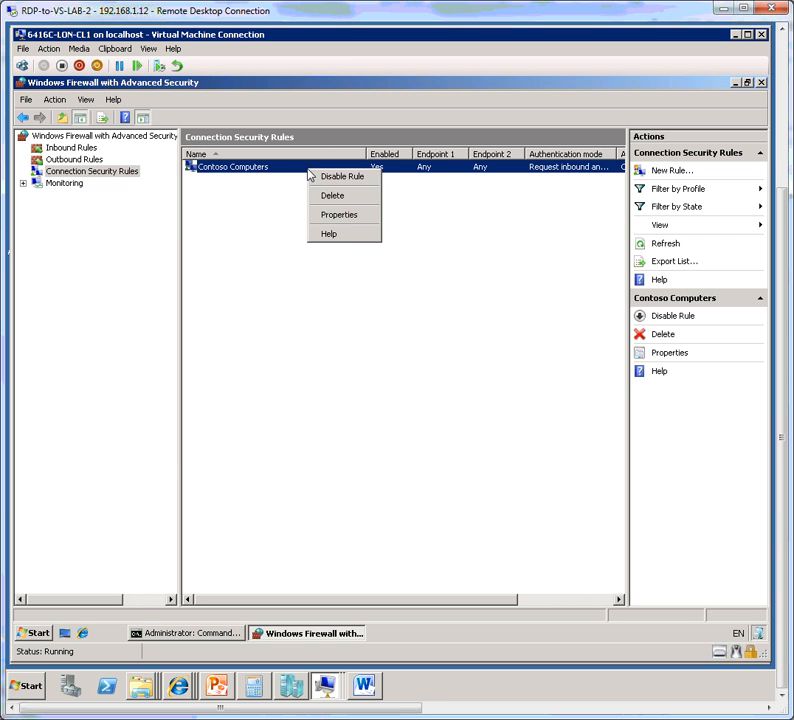
left_click(372, 219)
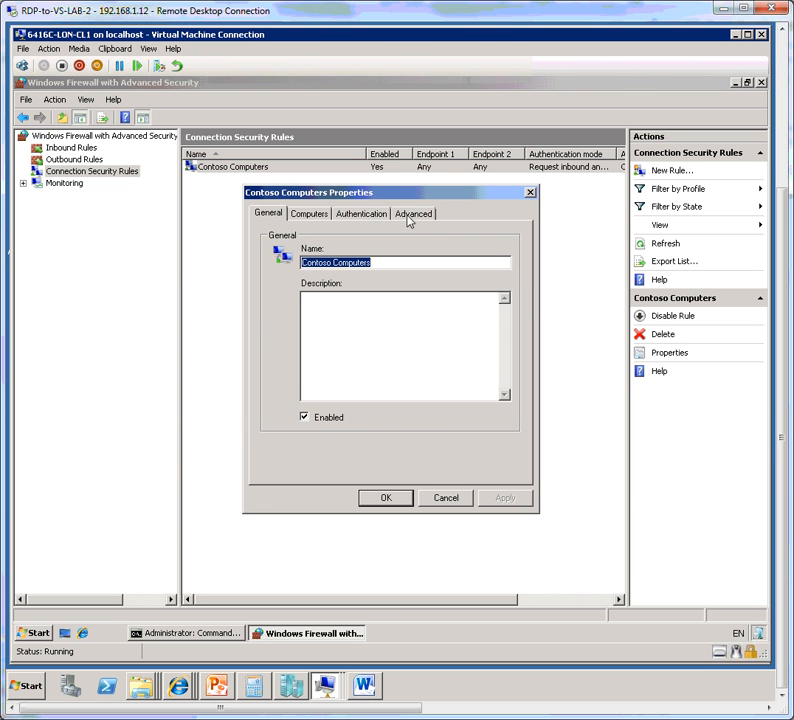
left_click(412, 214)
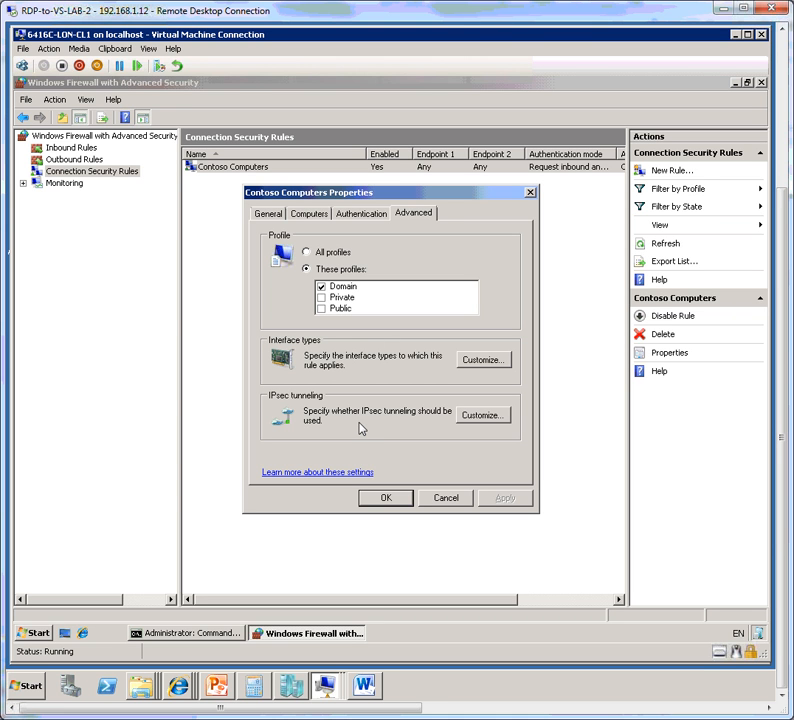
left_click(500, 362)
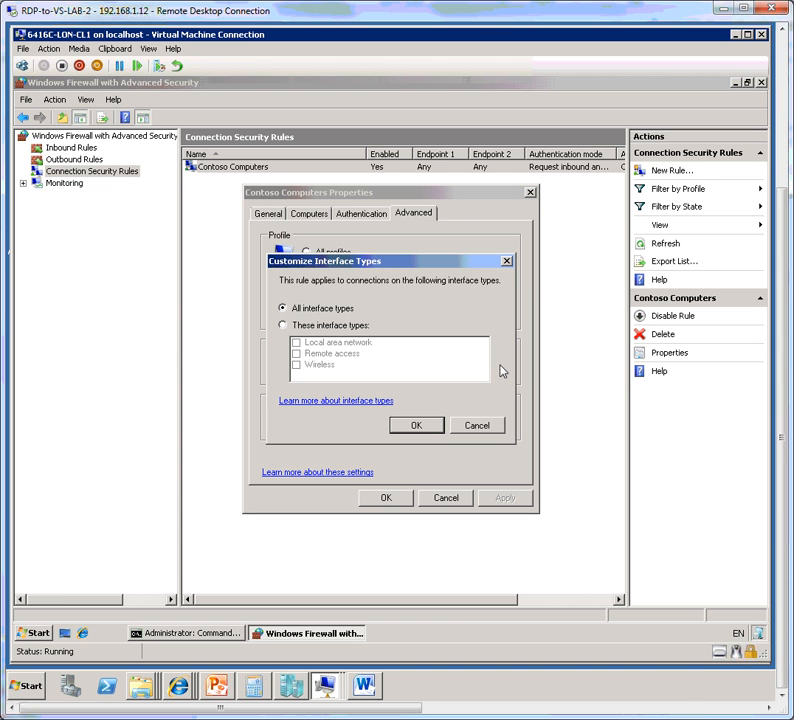
left_click(318, 331)
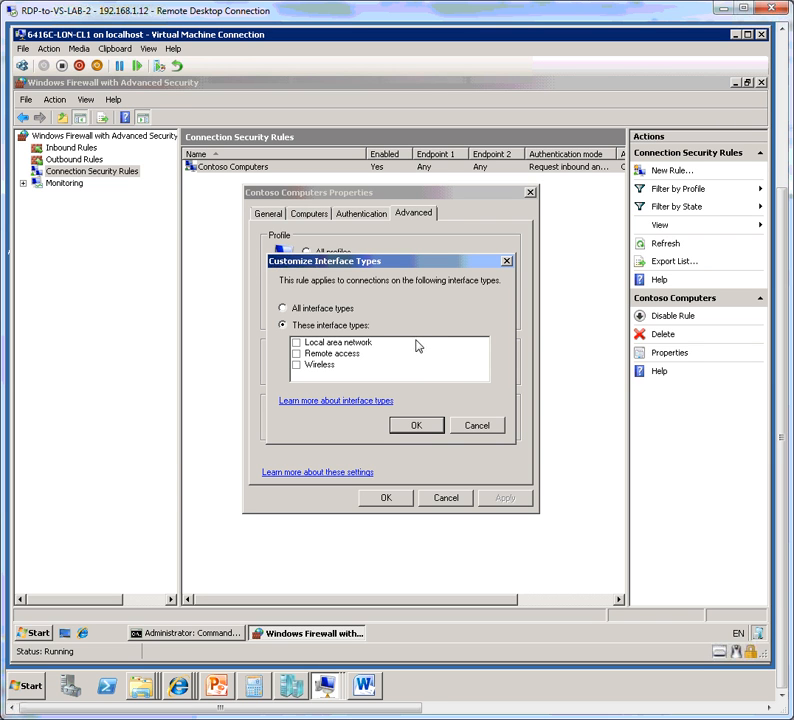
left_click(296, 353)
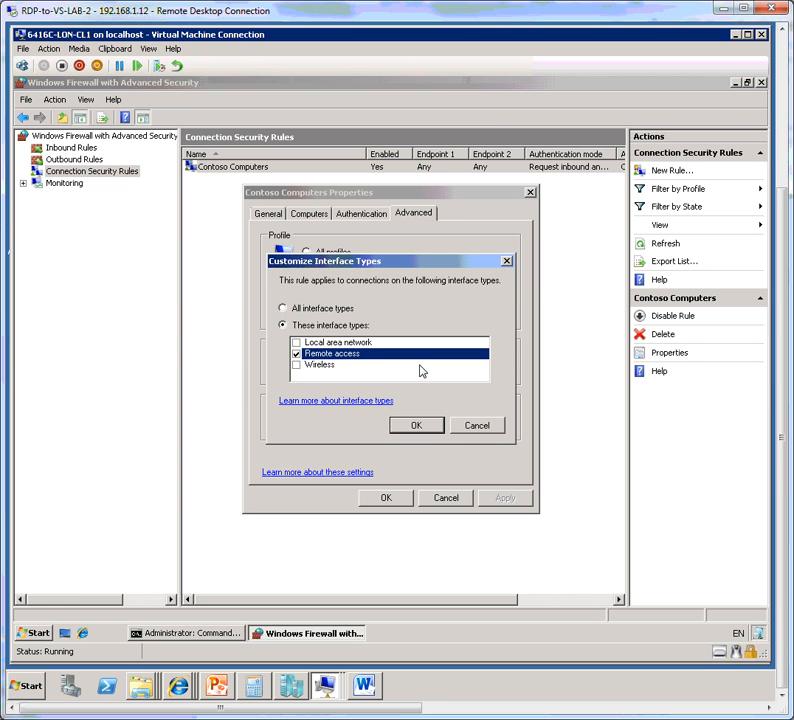
left_click(407, 427)
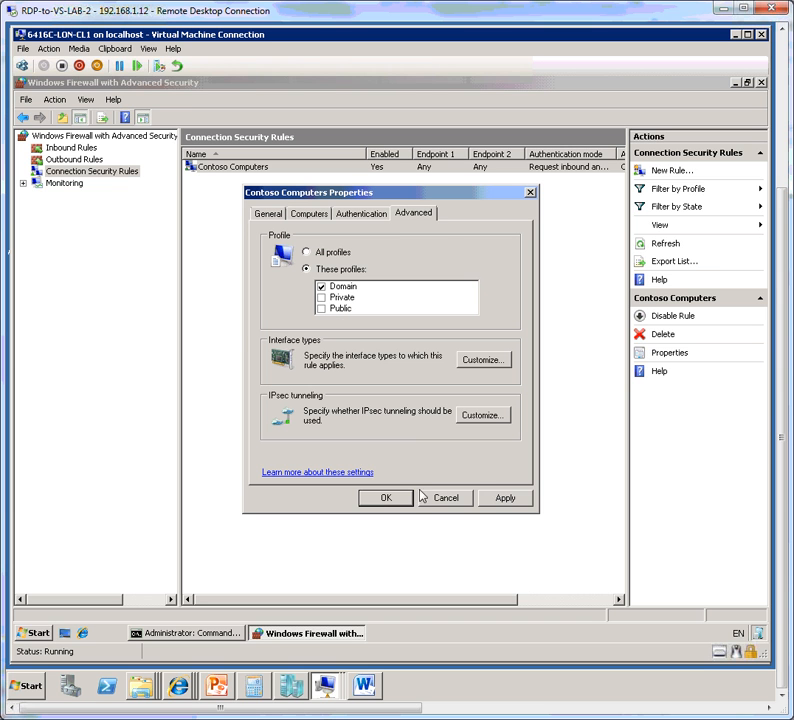
left_click(503, 500)
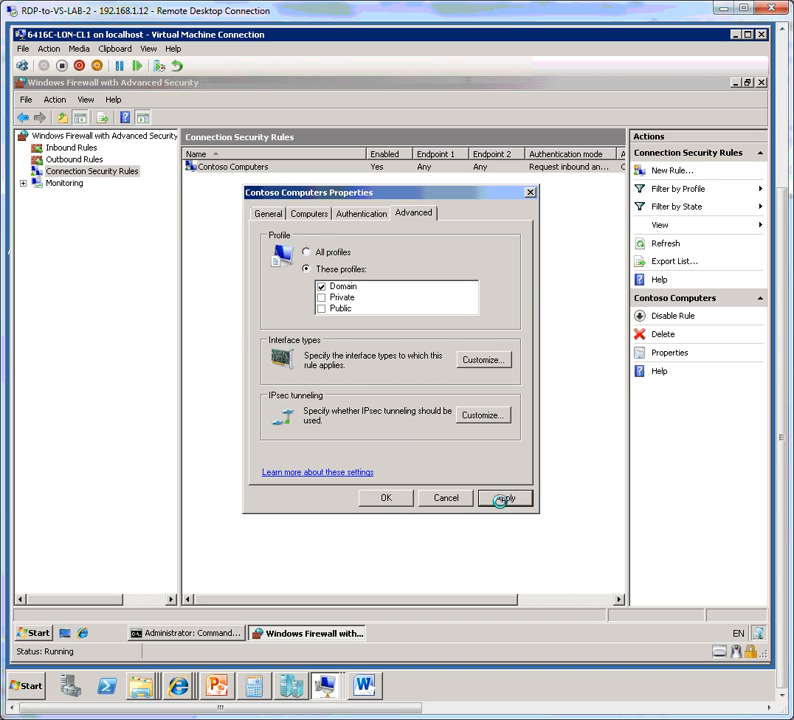
left_click(386, 498)
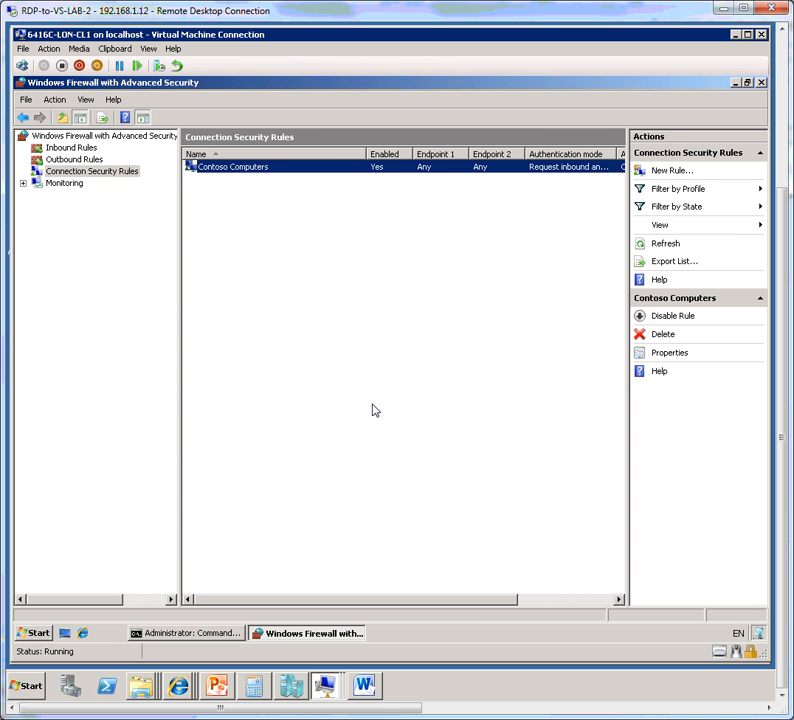
Reopen the Contoso Computers rule's properties and review its interface types and general settings.
right_click(278, 166)
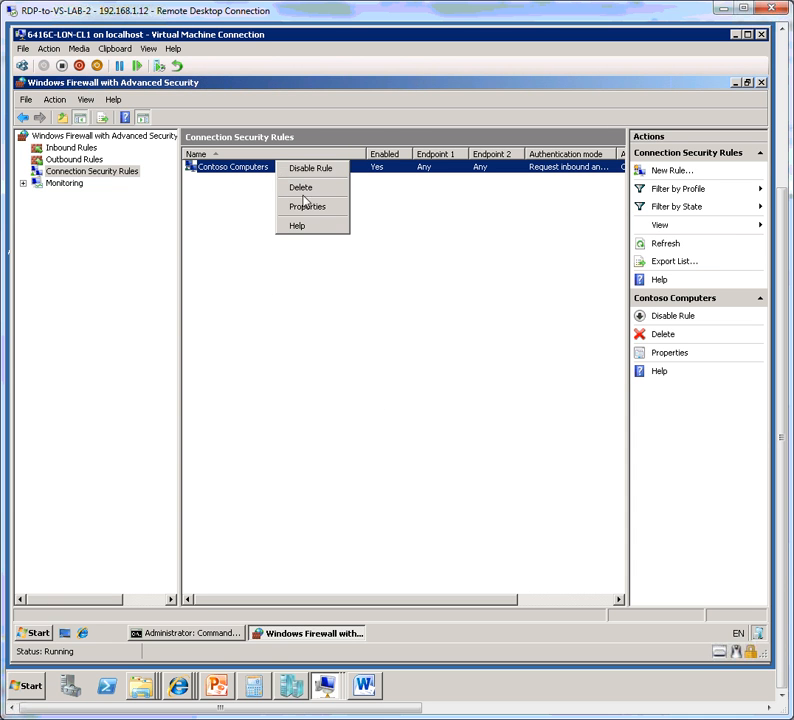
left_click(308, 206)
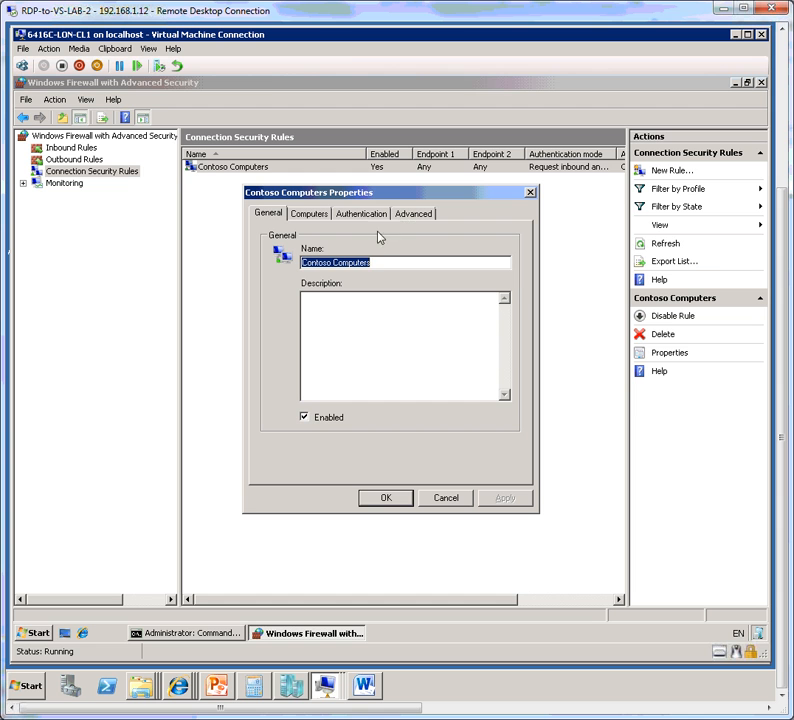
left_click(410, 216)
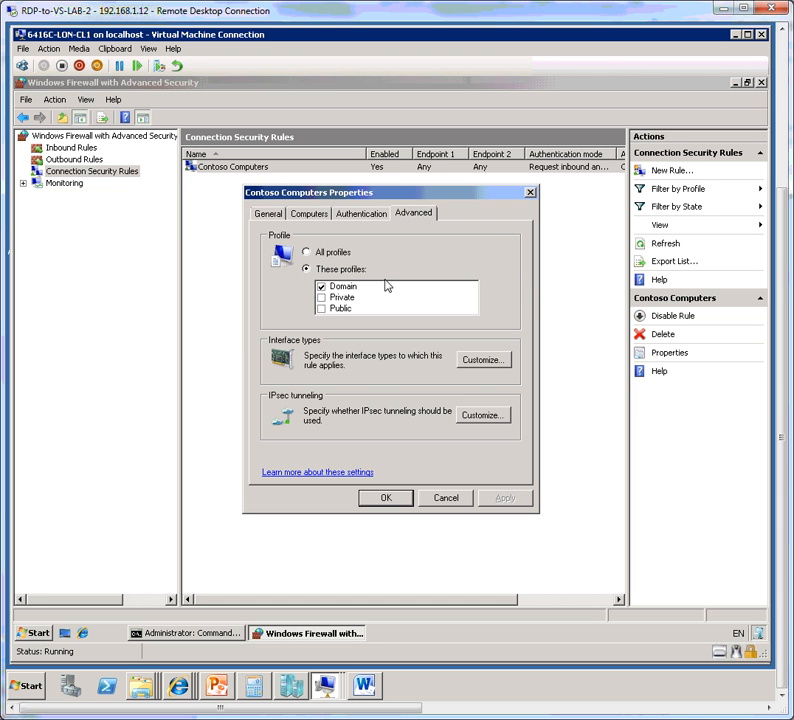
left_click(489, 364)
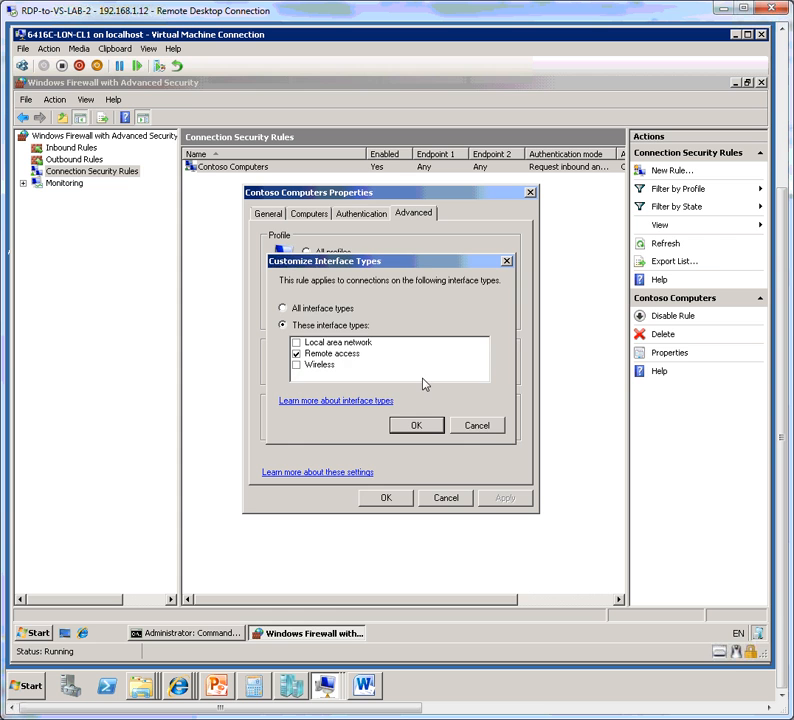
left_click(466, 424)
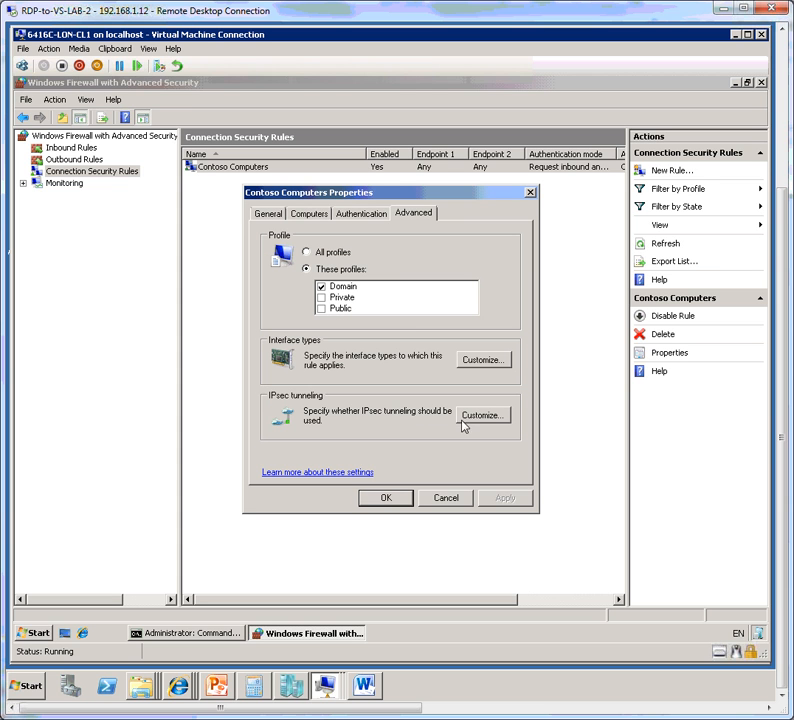
left_click(263, 216)
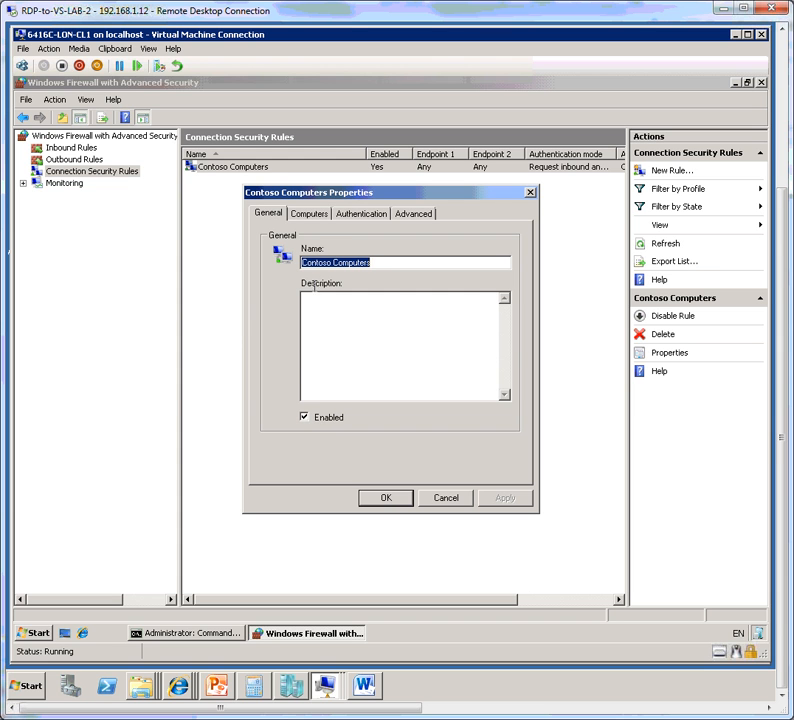
Examine how the rule's endpoints can be limited by IP address, range or predefined computer set, leaving both endpoints on any IP address.
left_click(314, 215)
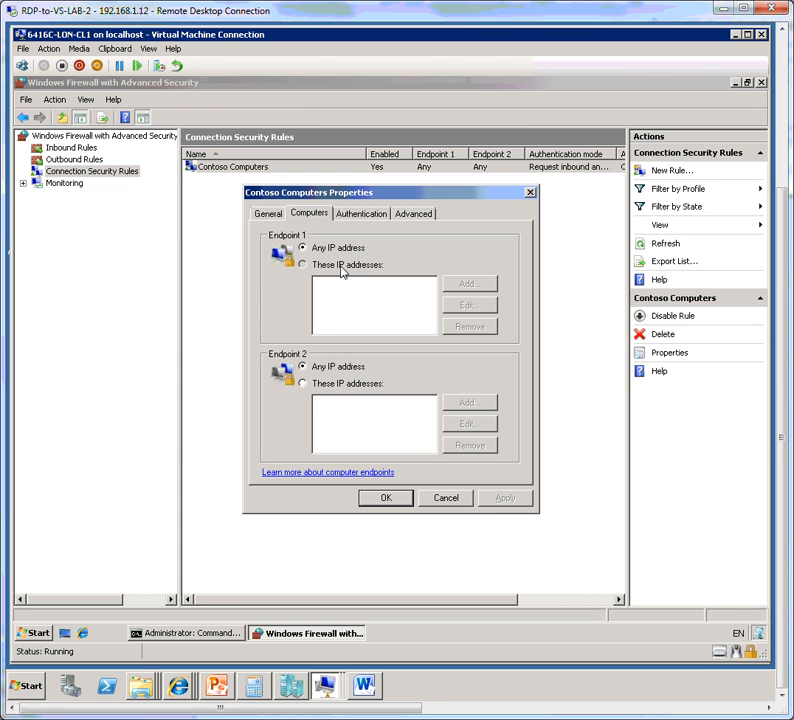
left_click(341, 268)
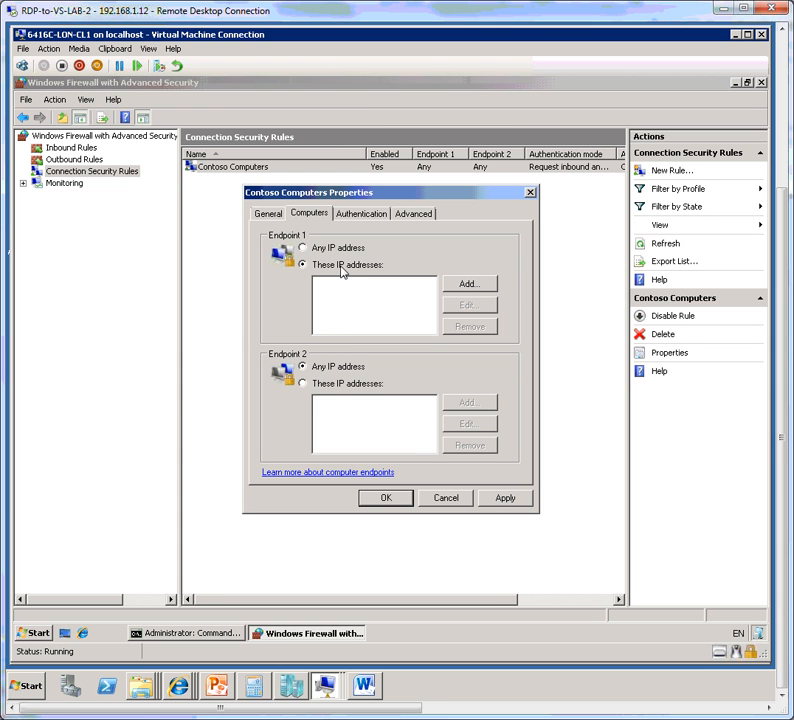
left_click(364, 386)
left_click(473, 288)
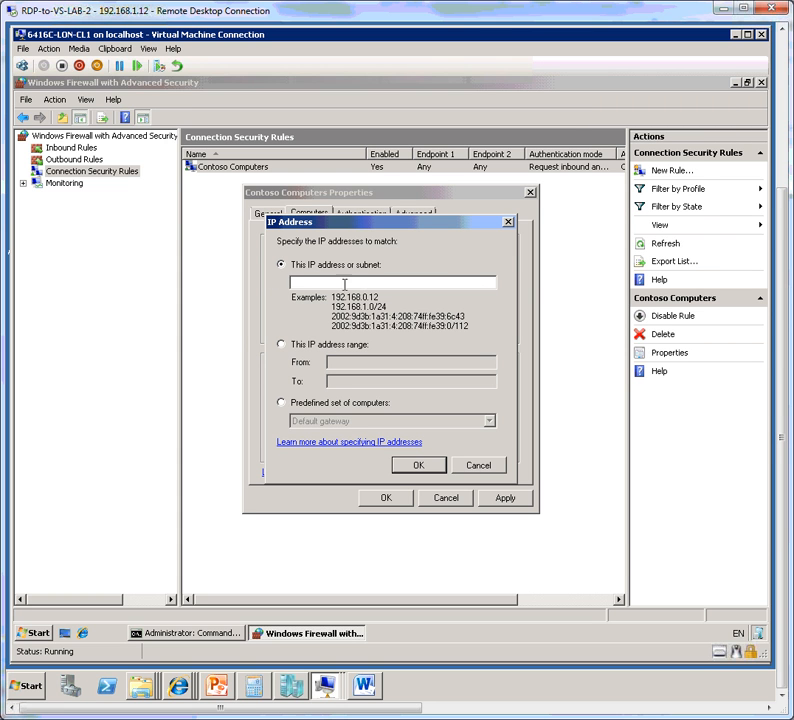
left_click(290, 347)
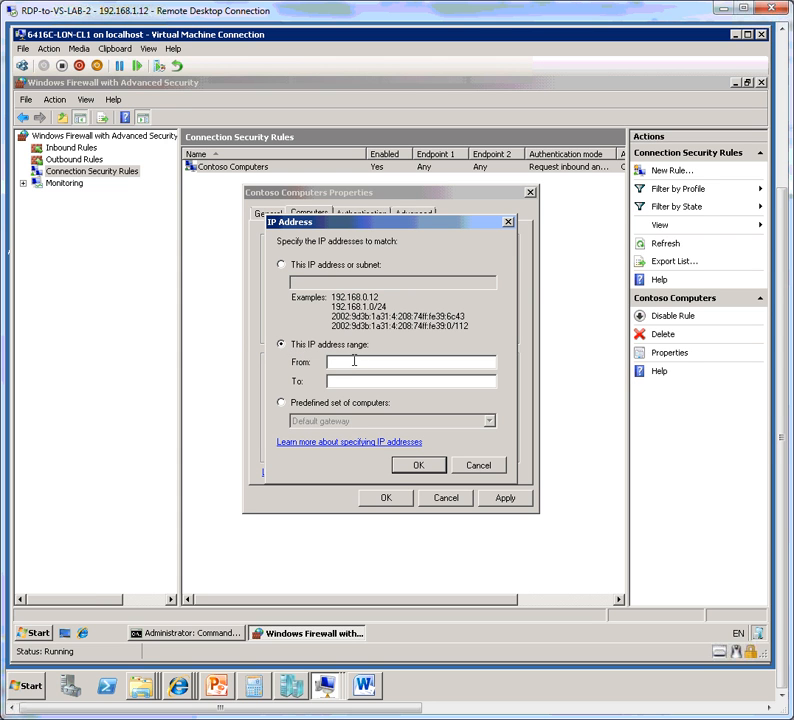
left_click(332, 380)
left_click(319, 404)
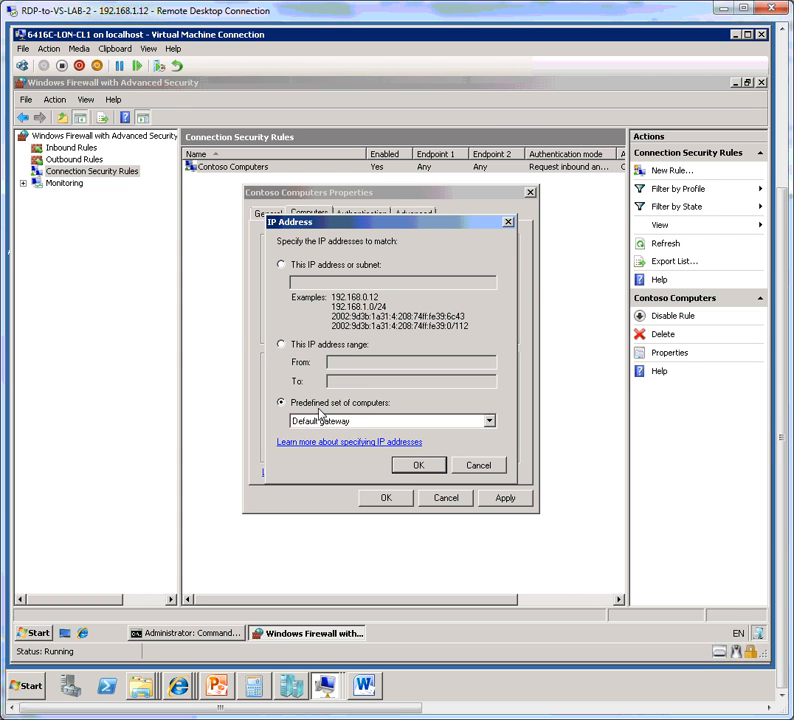
left_click(452, 429)
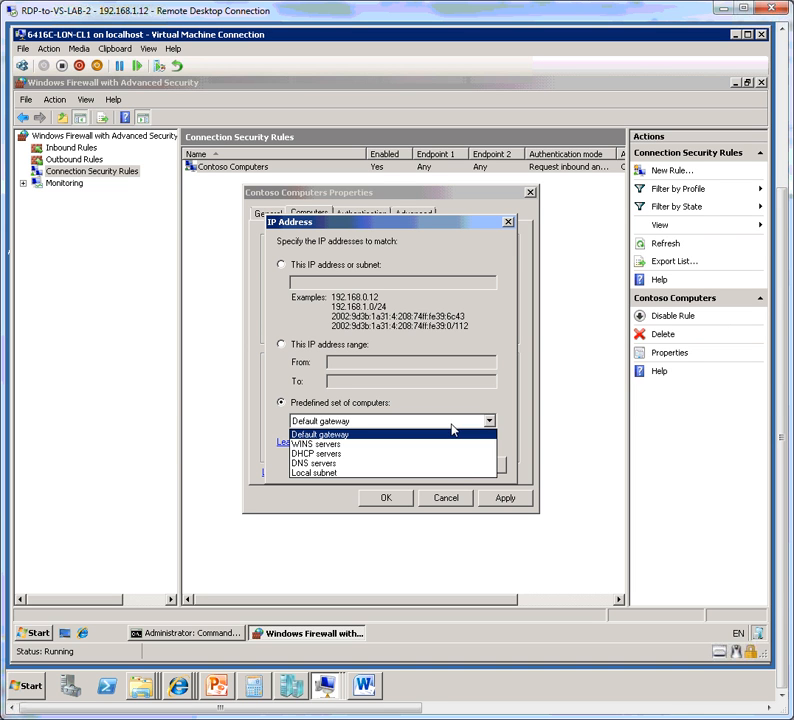
left_click(451, 424)
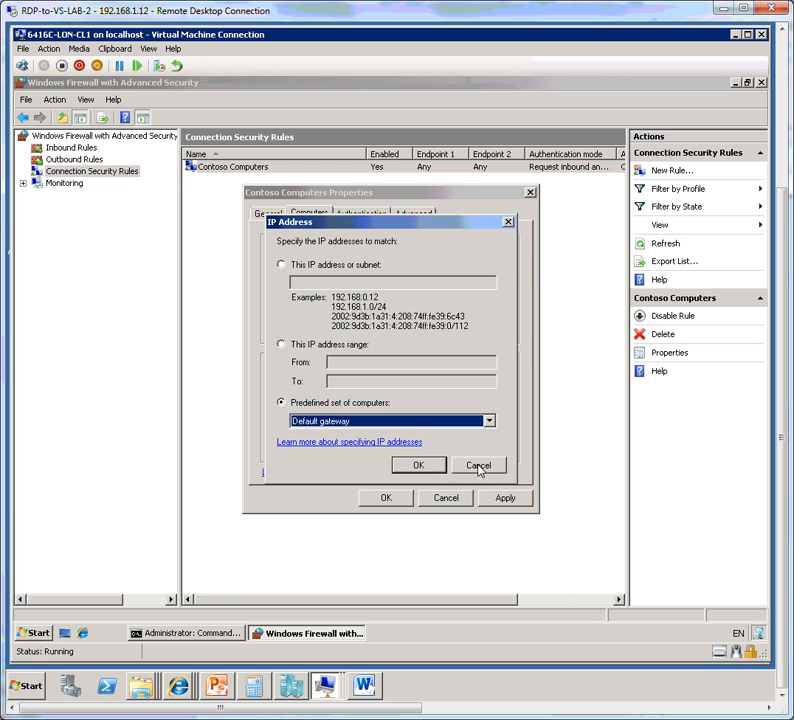
left_click(478, 466)
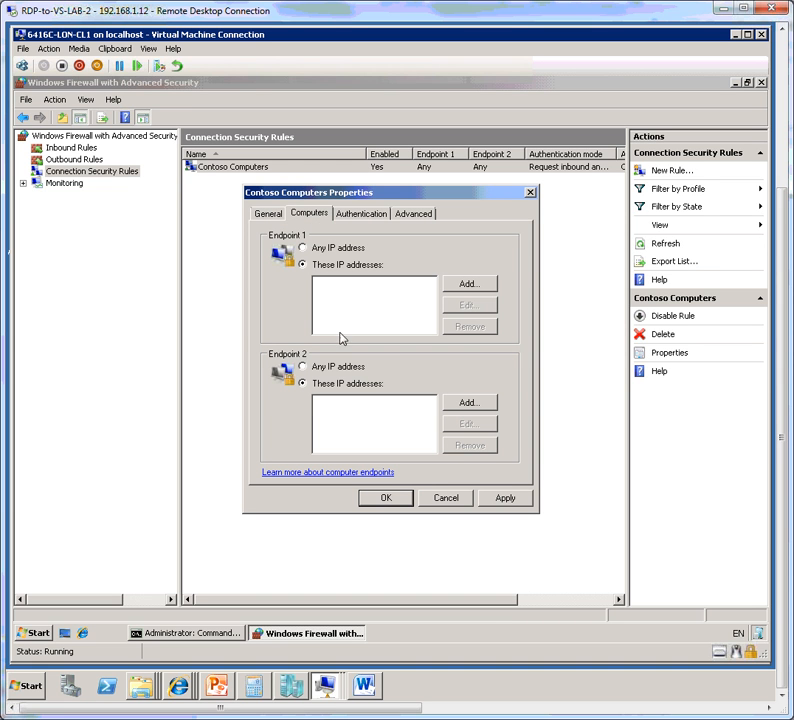
left_click(326, 248)
left_click(352, 367)
Try the rule's authentication modes Do not authenticate, Require inbound and outbound, and Require inbound and request outbound.
left_click(359, 219)
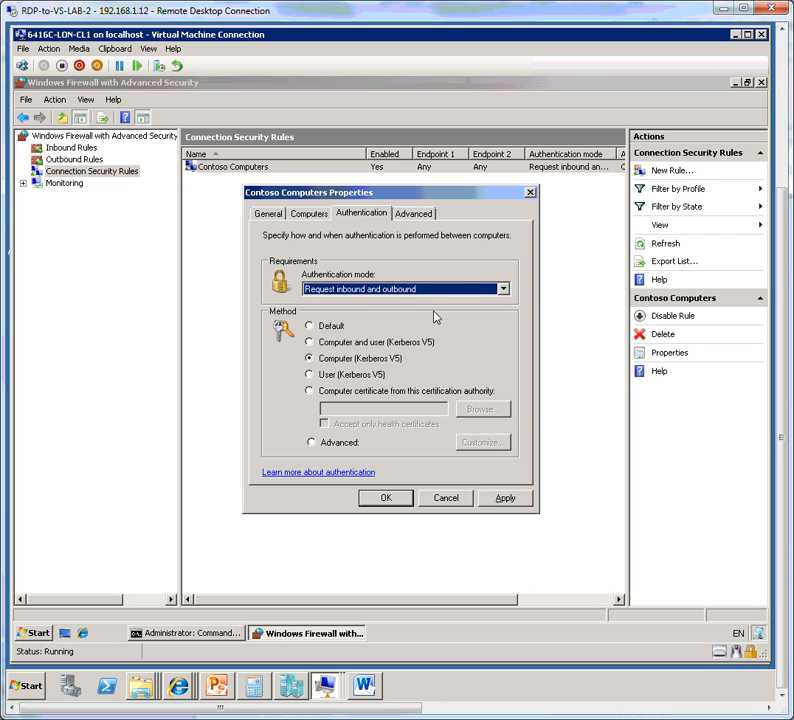
left_click(474, 291)
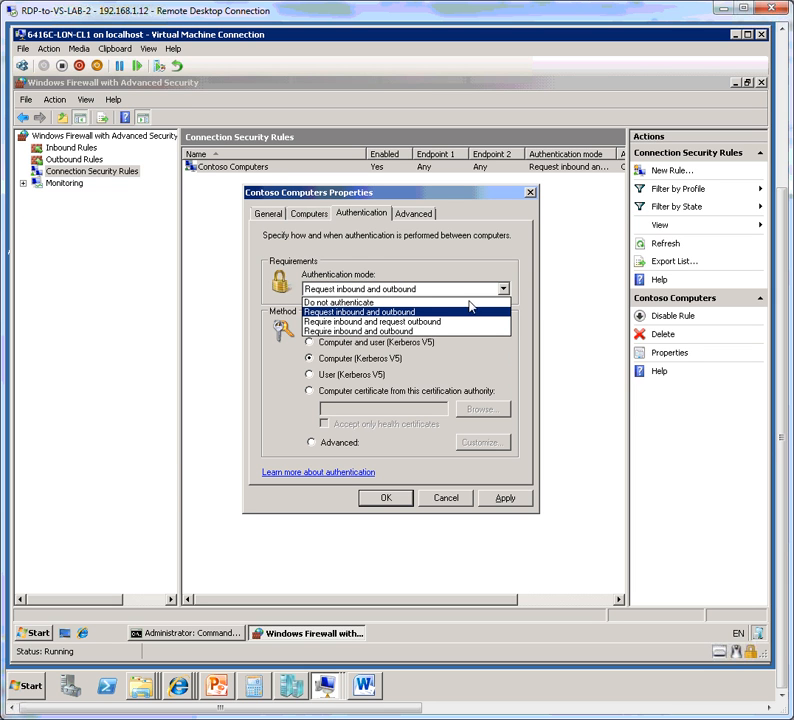
left_click(467, 303)
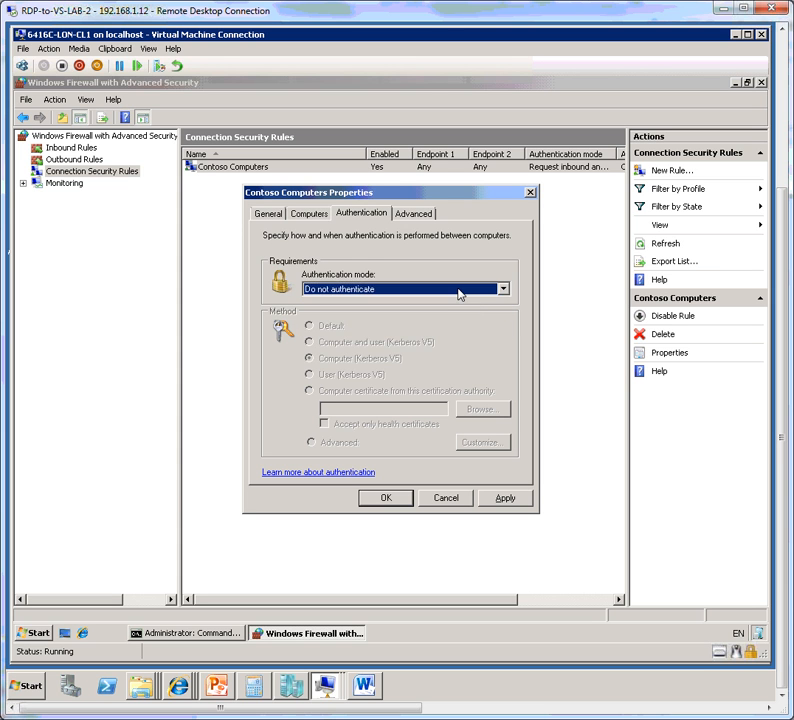
left_click(459, 292)
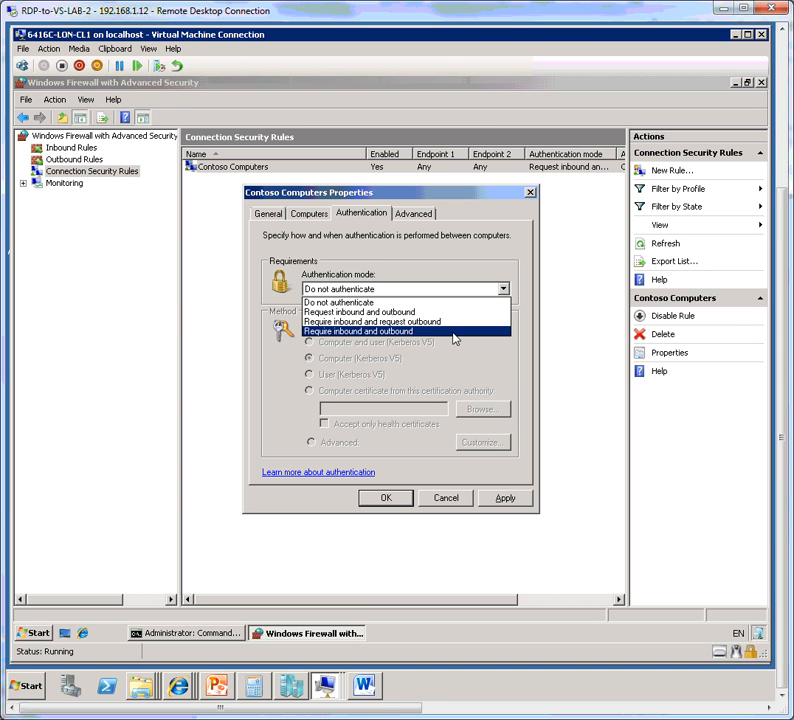
left_click(455, 338)
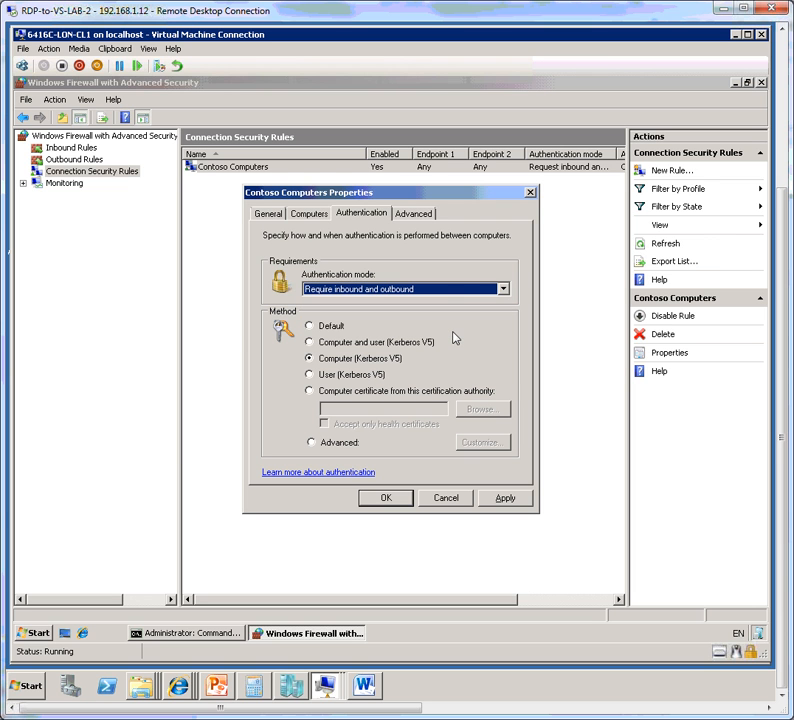
left_click(457, 294)
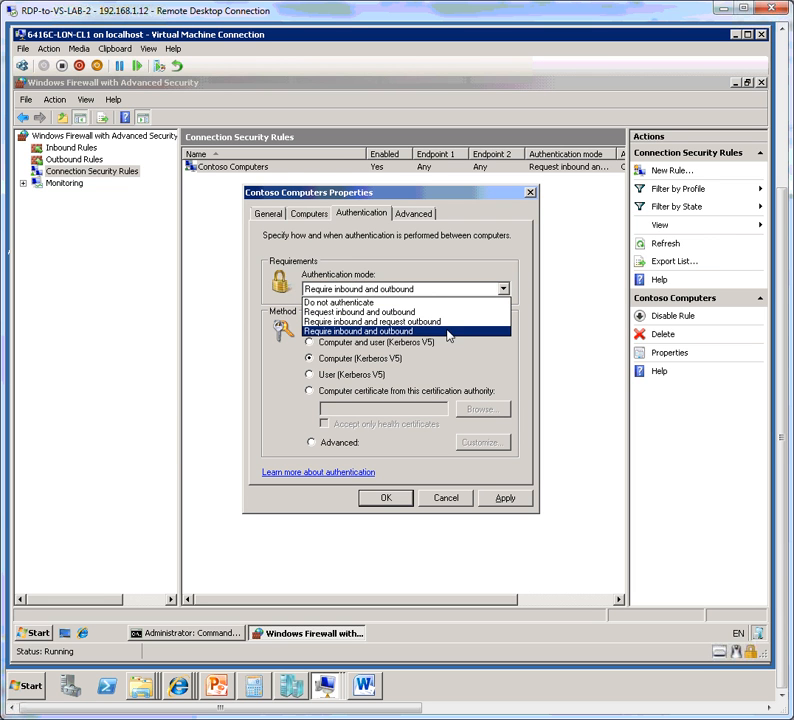
left_click(463, 325)
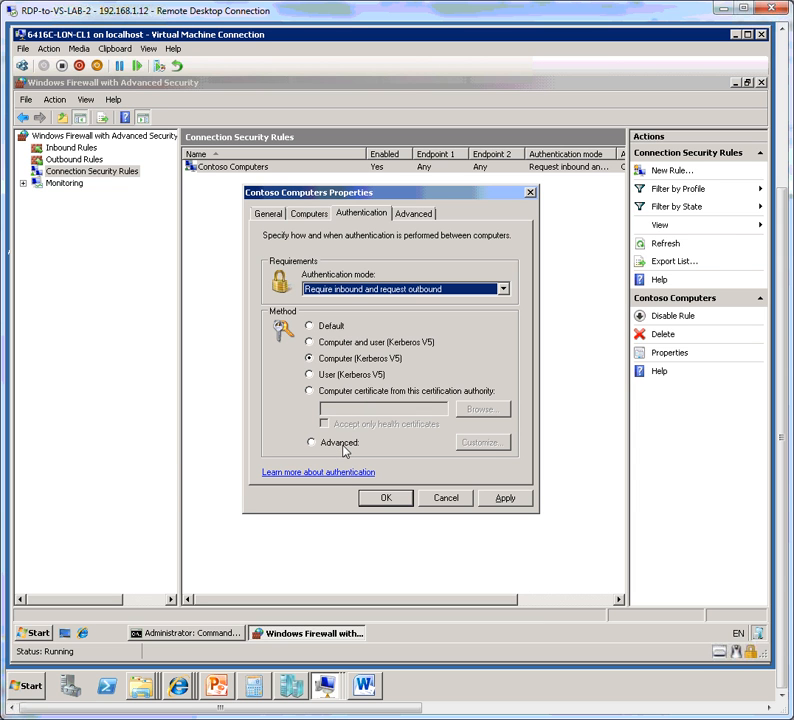
Select the Advanced authentication method and examine its first and second authentication method options without adding any.
left_click(341, 445)
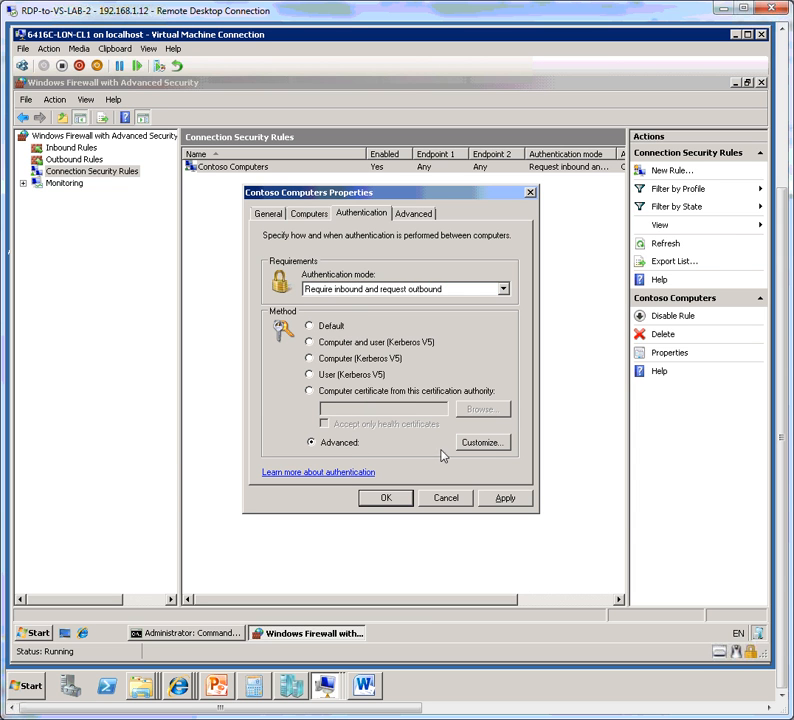
left_click(481, 443)
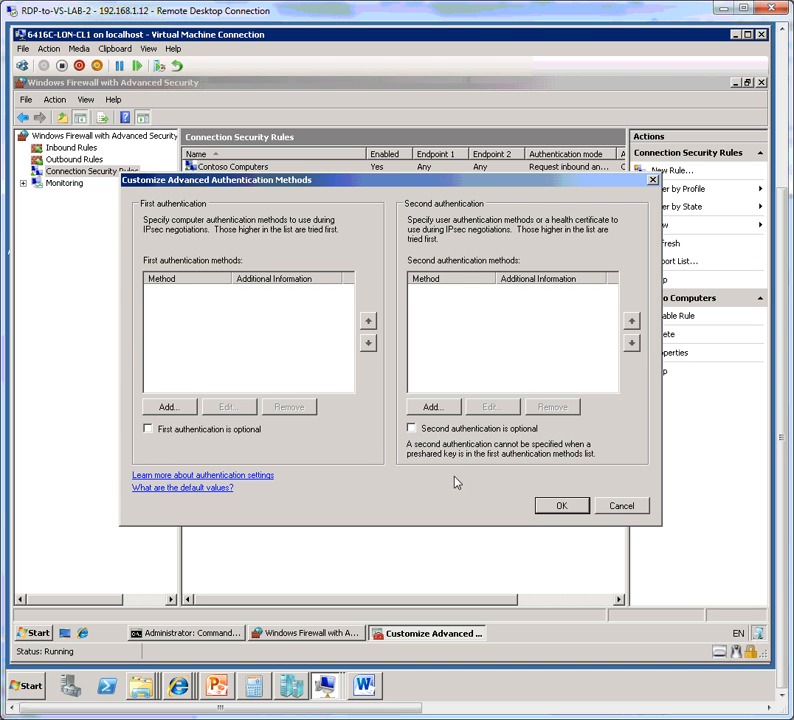
left_click(634, 508)
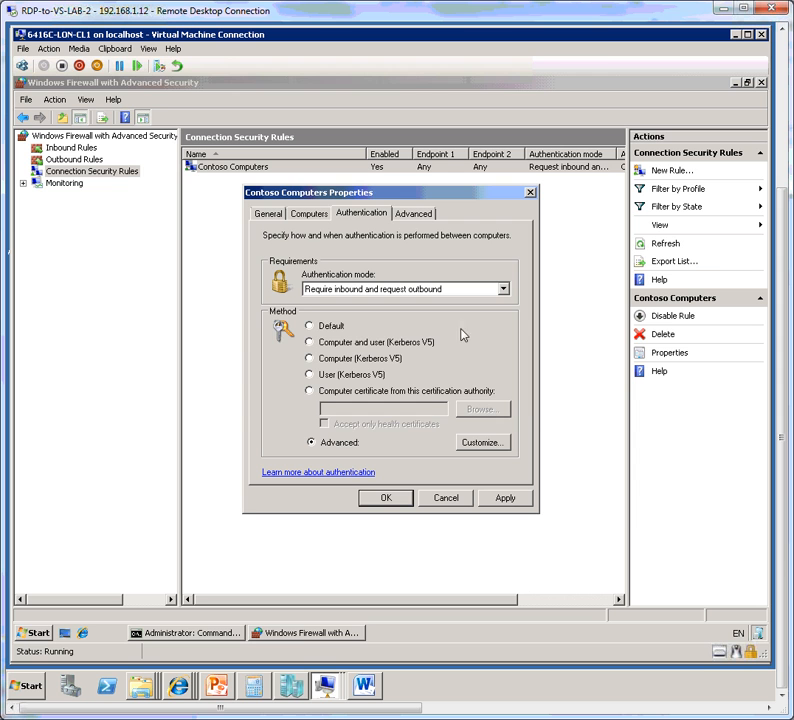
left_click(424, 218)
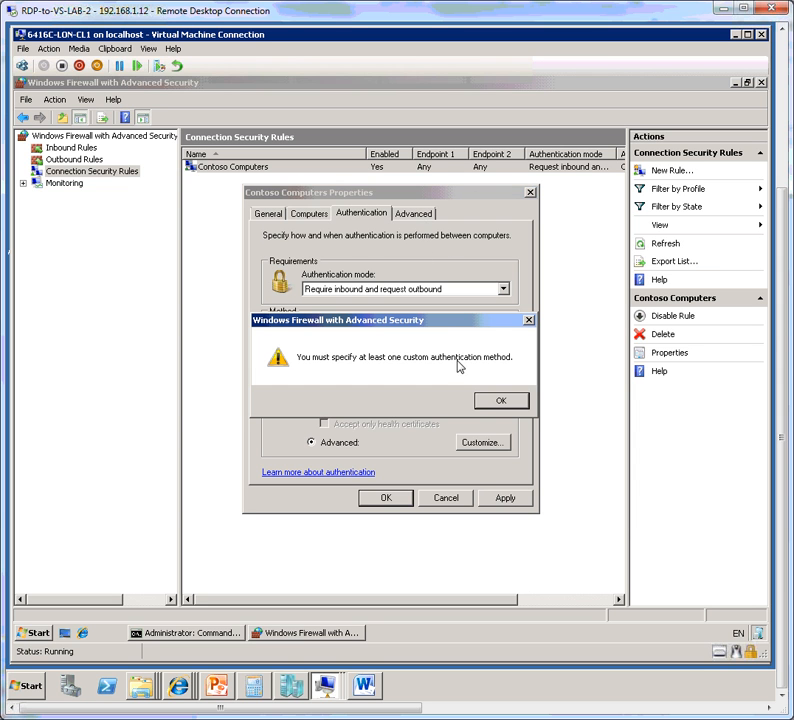
left_click(491, 401)
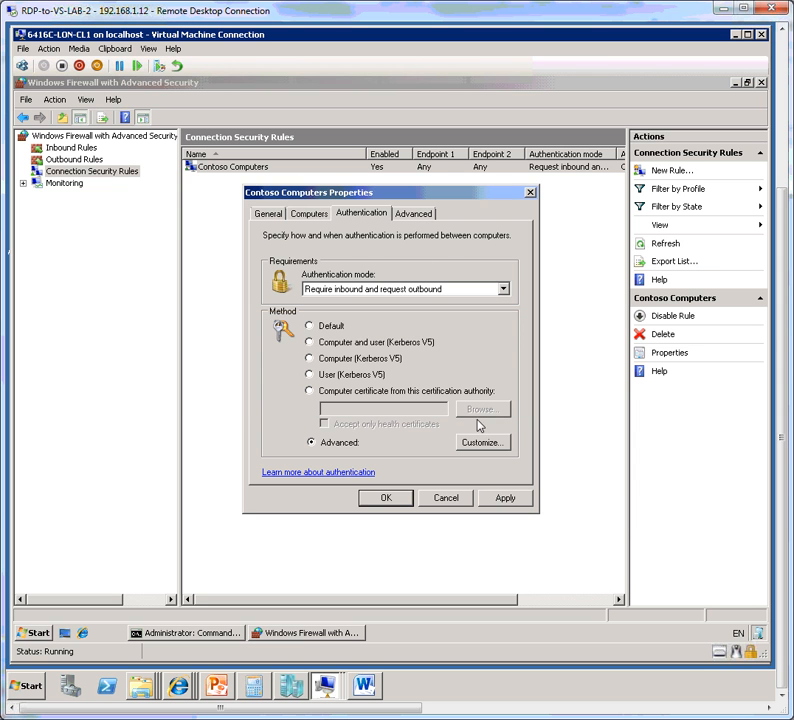
Set the authentication mode to Request inbound and outbound and the method to Computer and user (Kerberos V5).
left_click(368, 290)
left_click(370, 311)
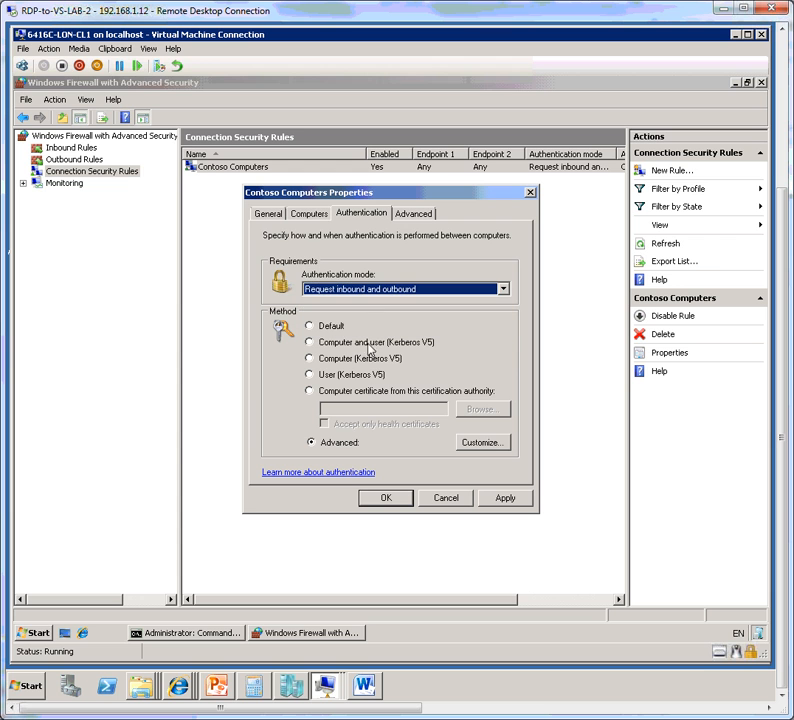
left_click(340, 340)
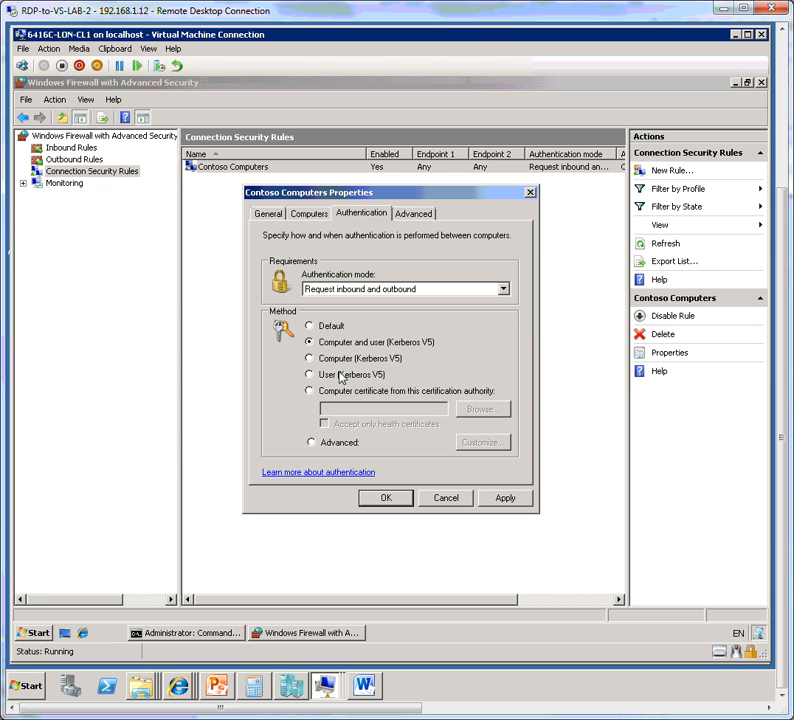
Review the rule's profiles and interface types, and close its properties without saving any changes.
left_click(415, 214)
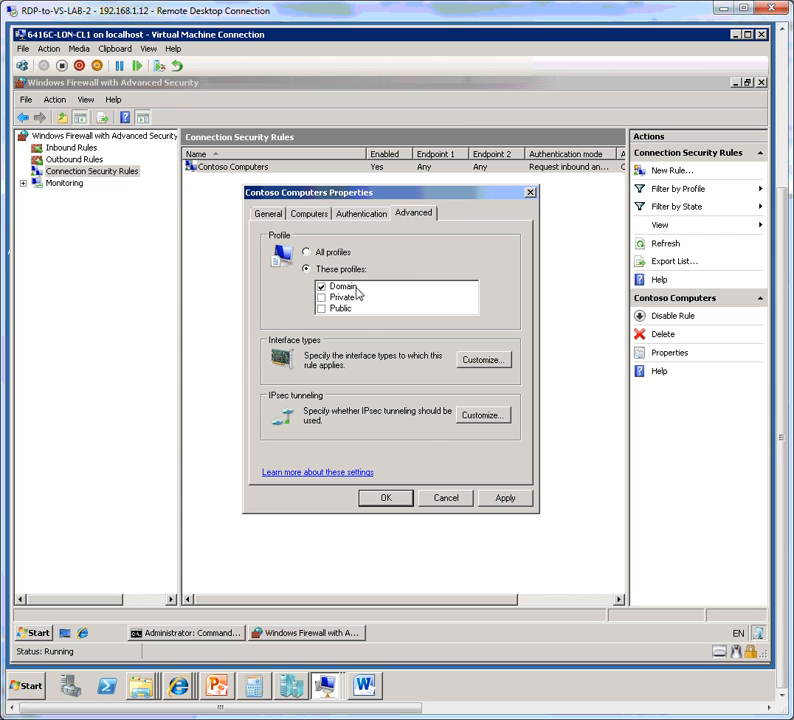
left_click(506, 364)
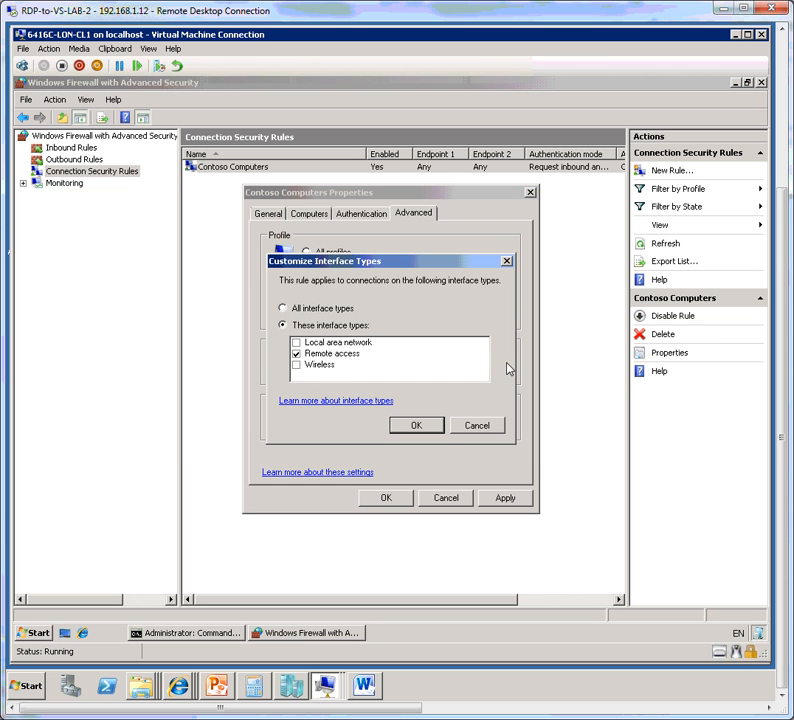
left_click(478, 426)
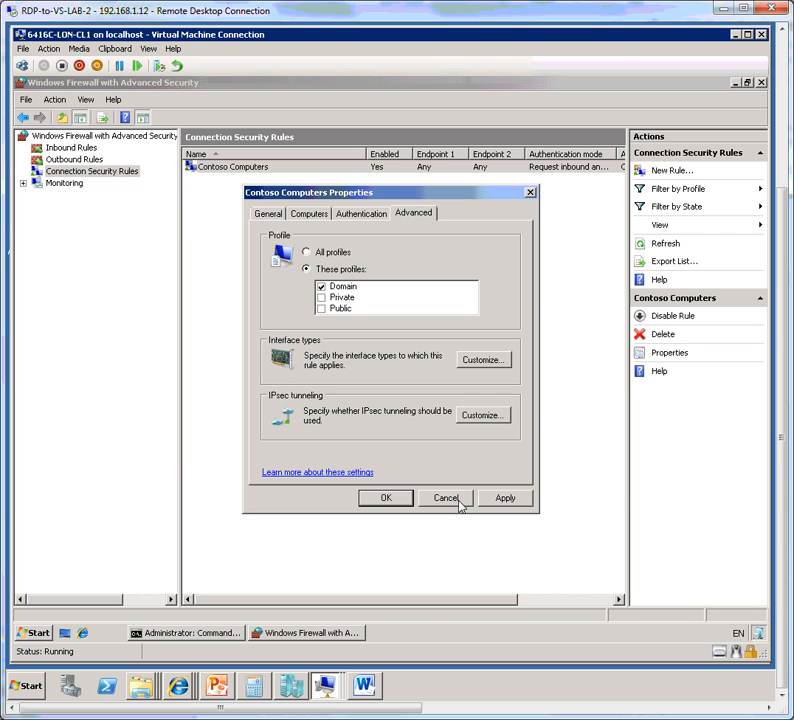
left_click(446, 498)
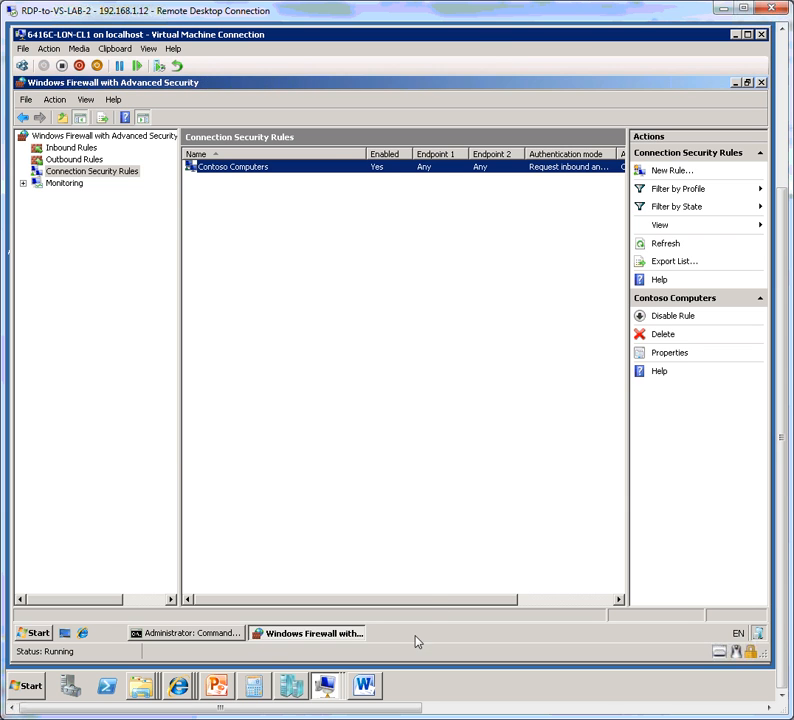